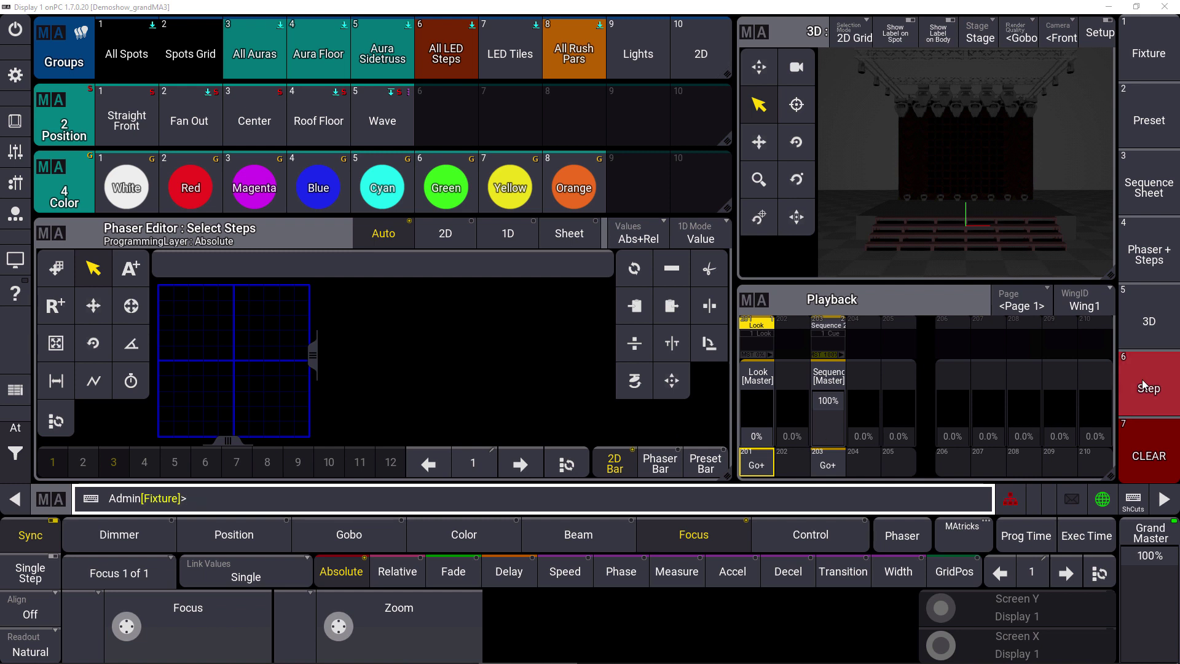
Select the Spots Grid fixtures and bring them to full intensity
{"action": "left_click", "coordinate": [171, 35]}
{"action": "left_click", "coordinate": [15, 427]}
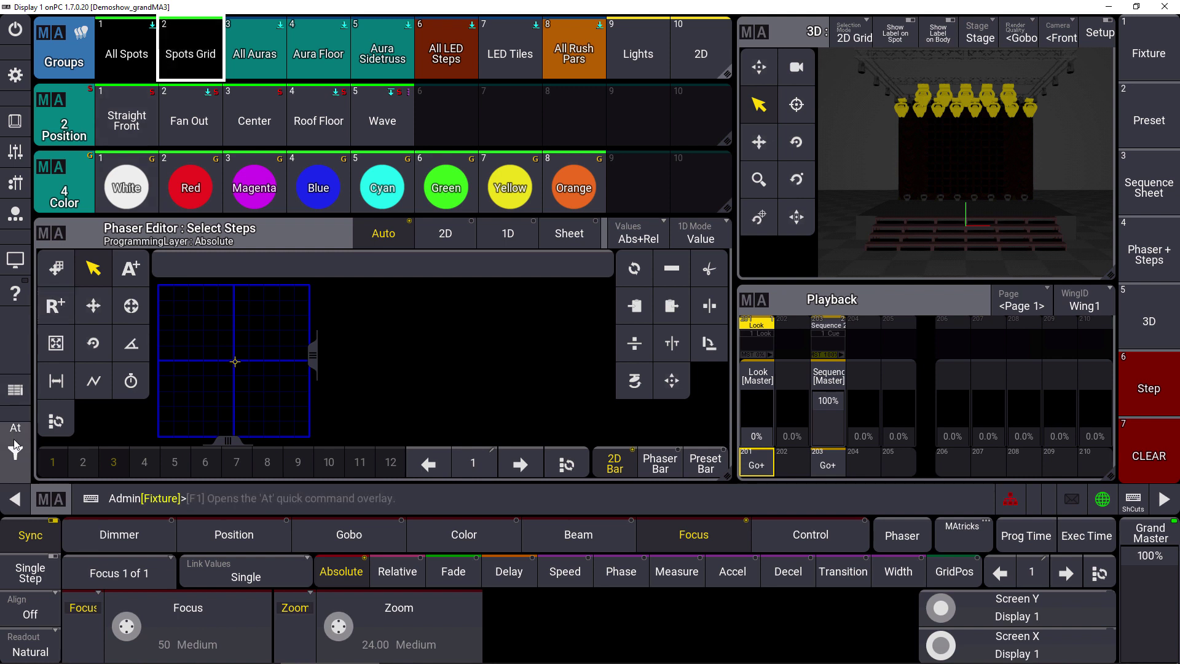
{"action": "left_click", "coordinate": [186, 416]}
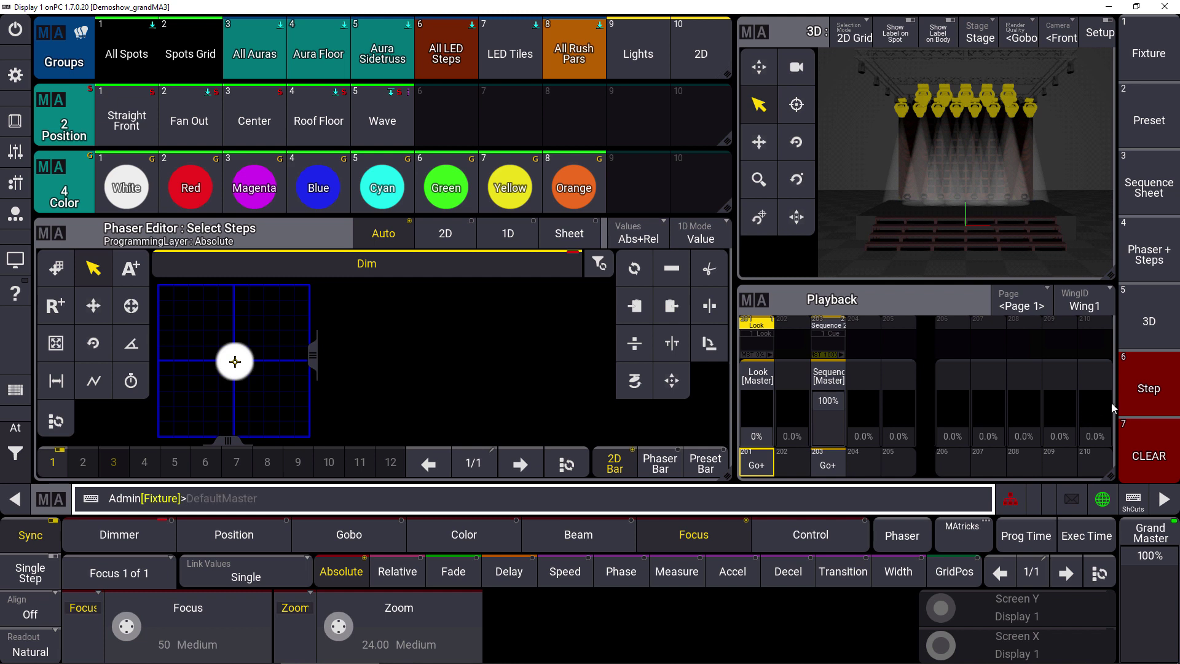
Add three phaser steps coloured red, blue and green
{"action": "left_click", "coordinate": [1141, 391]}
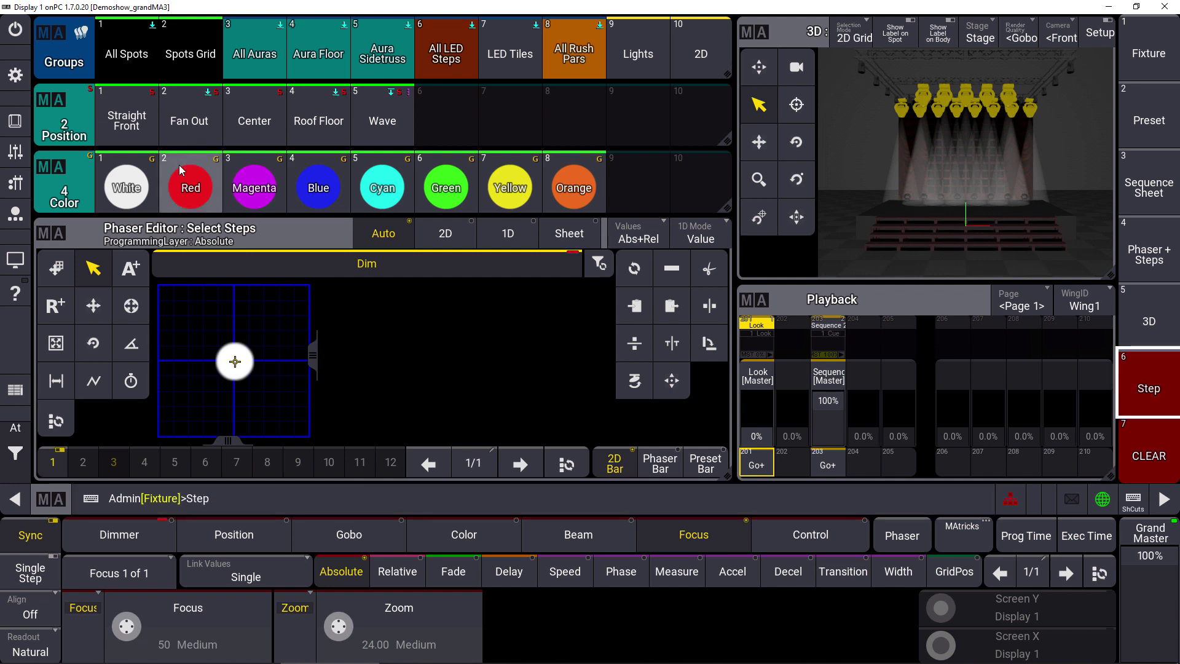
{"action": "left_click", "coordinate": [1147, 387]}
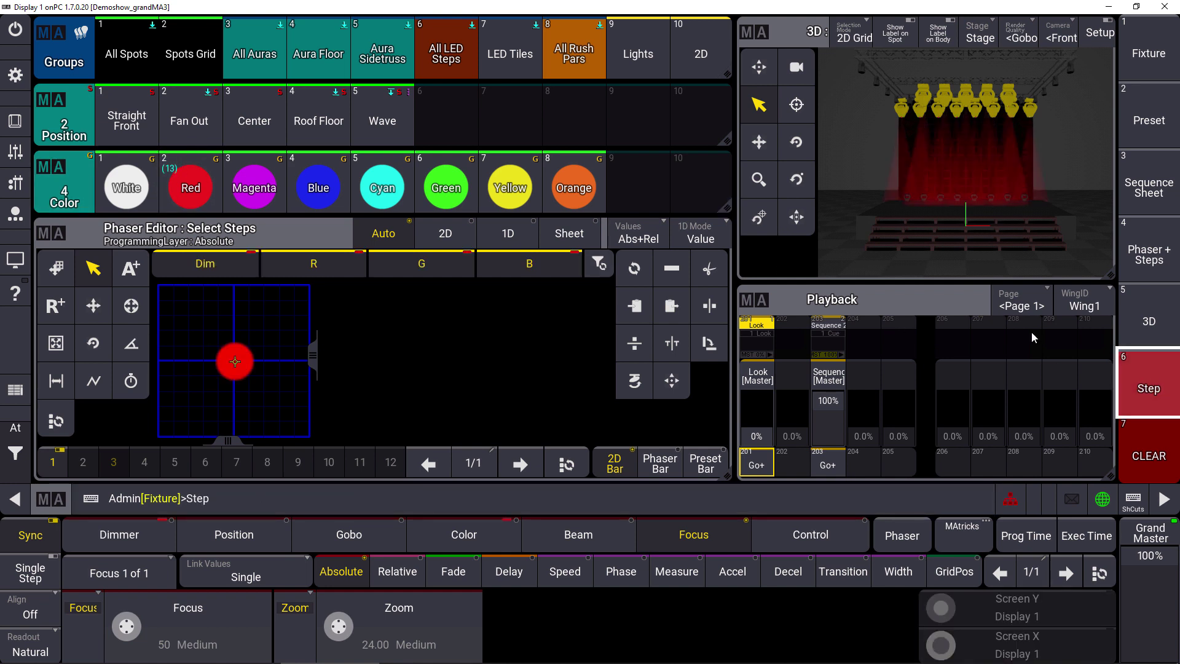
{"action": "left_click", "coordinate": [325, 193]}
{"action": "left_click", "coordinate": [1123, 382]}
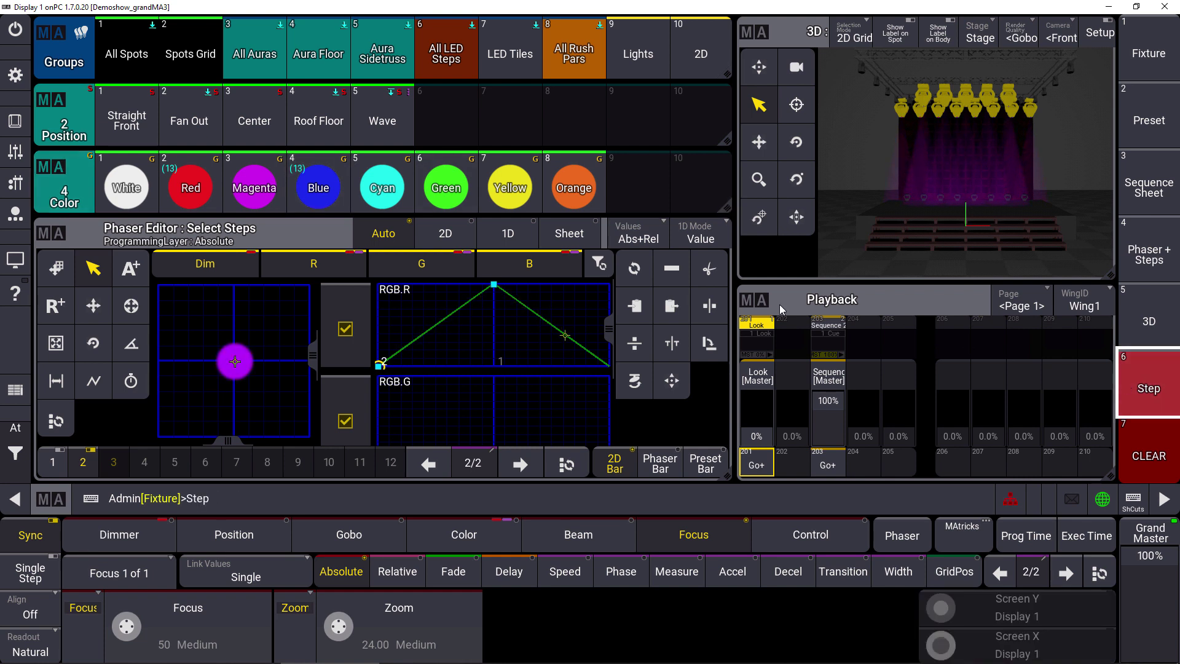
{"action": "left_click", "coordinate": [475, 207]}
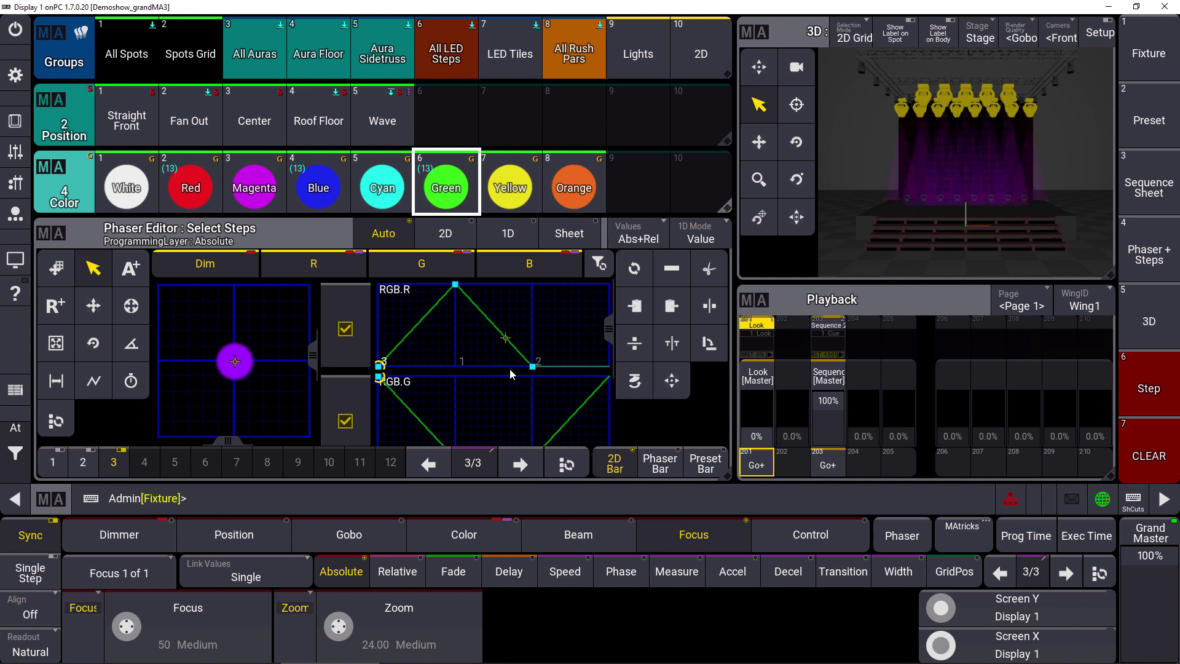
Clear the programmer, reselect Spots Grid and set it to full intensity
{"action": "left_click", "coordinate": [15, 429]}
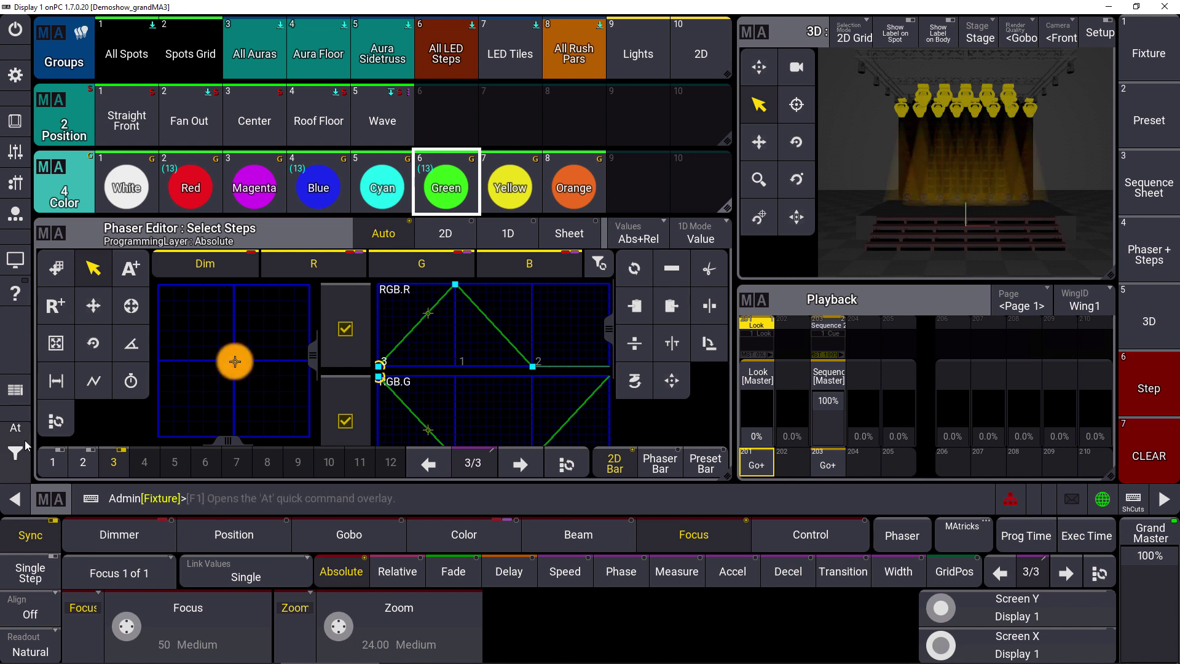
{"action": "left_click", "coordinate": [81, 452]}
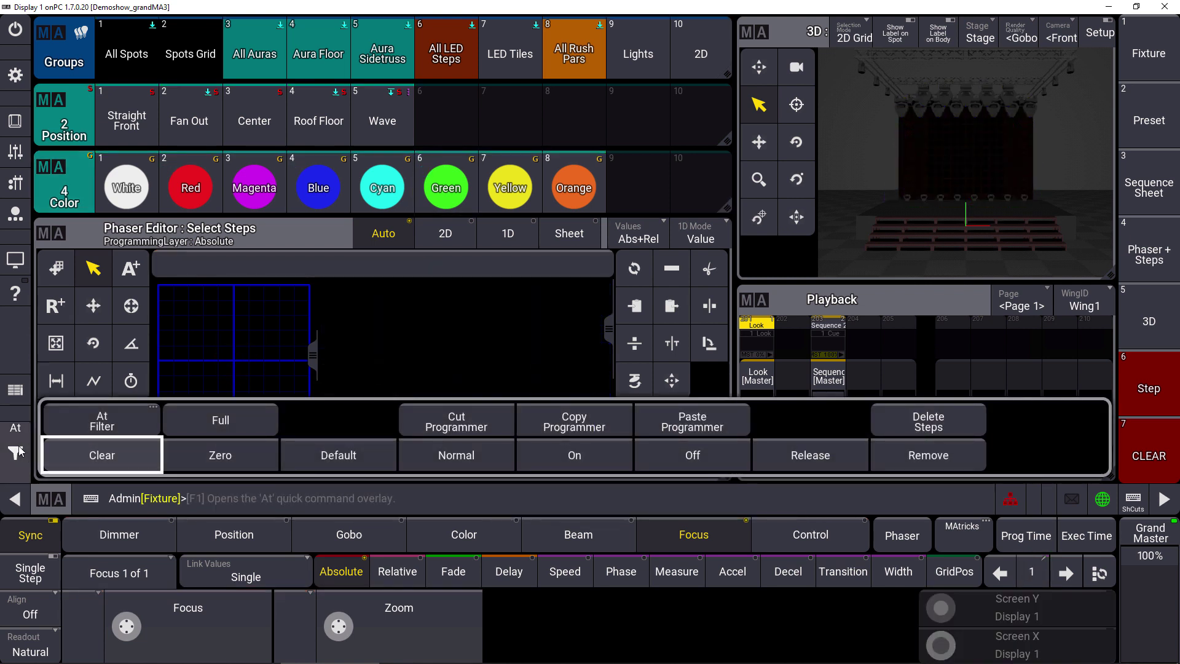
{"action": "left_click", "coordinate": [181, 64]}
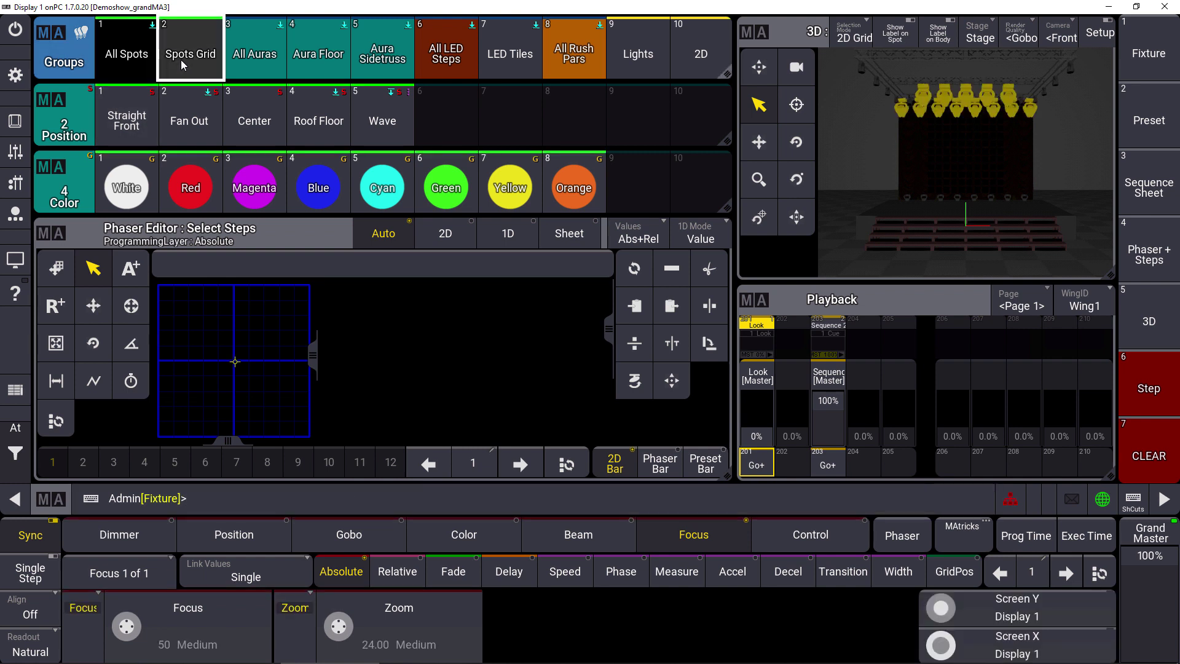
{"action": "left_click", "coordinate": [19, 473]}
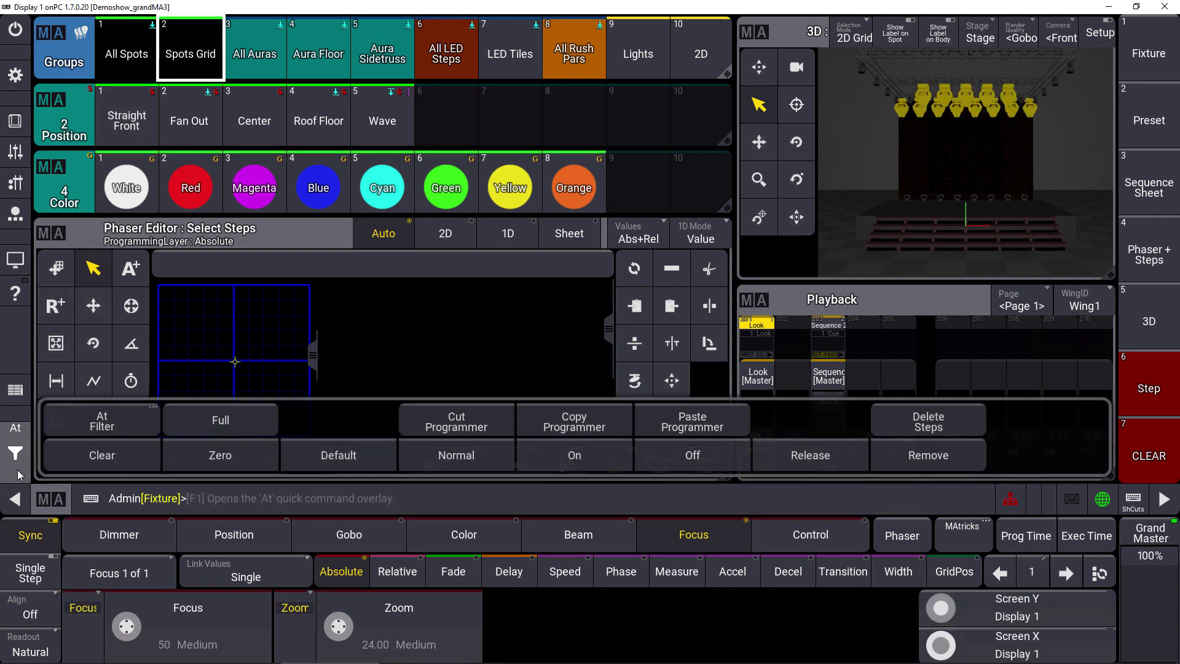
{"action": "left_click", "coordinate": [201, 422]}
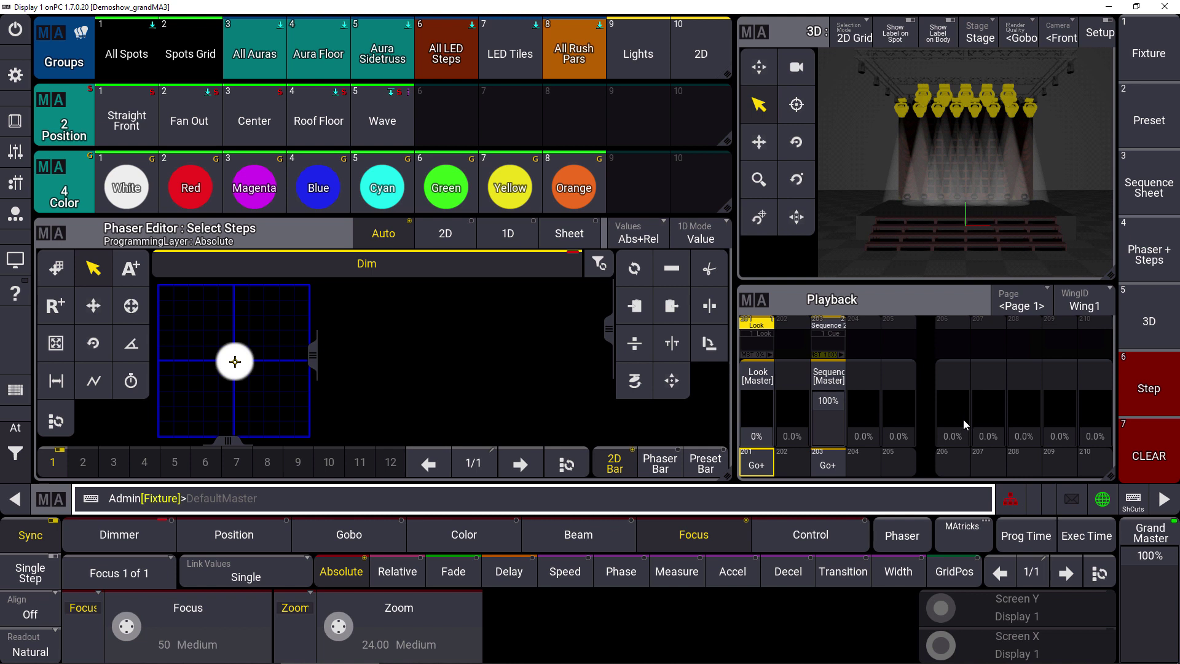
Build two phaser steps: red at Center, then blue at Roof Floor
{"action": "left_click", "coordinate": [1140, 384]}
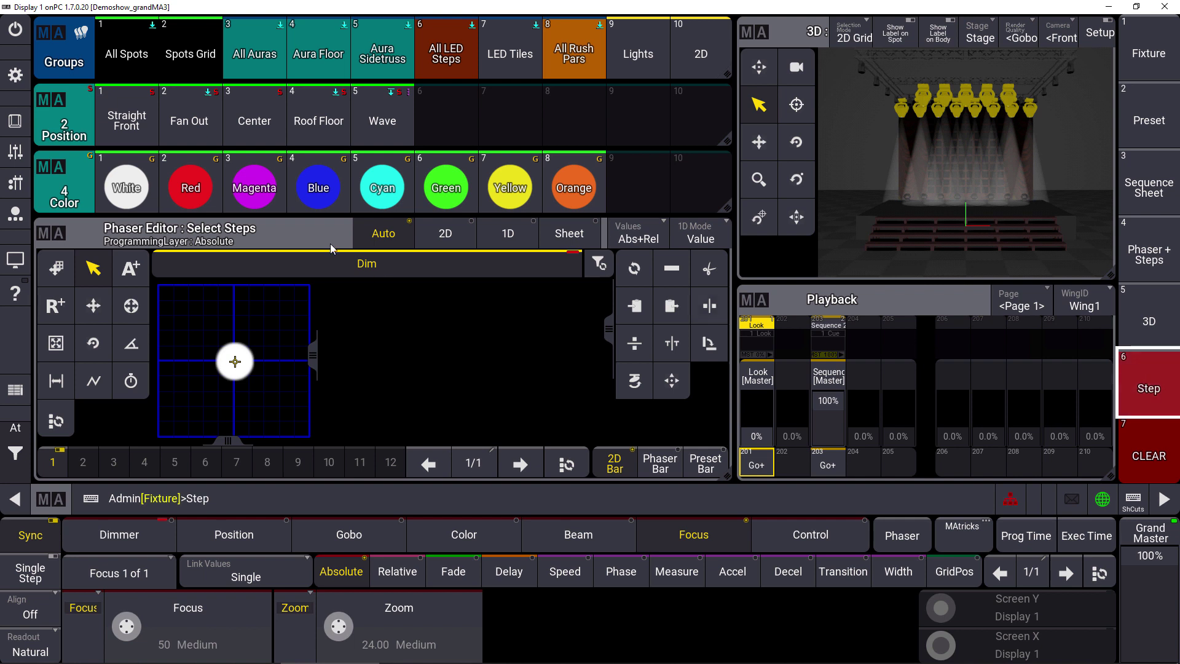
{"action": "left_click", "coordinate": [202, 188]}
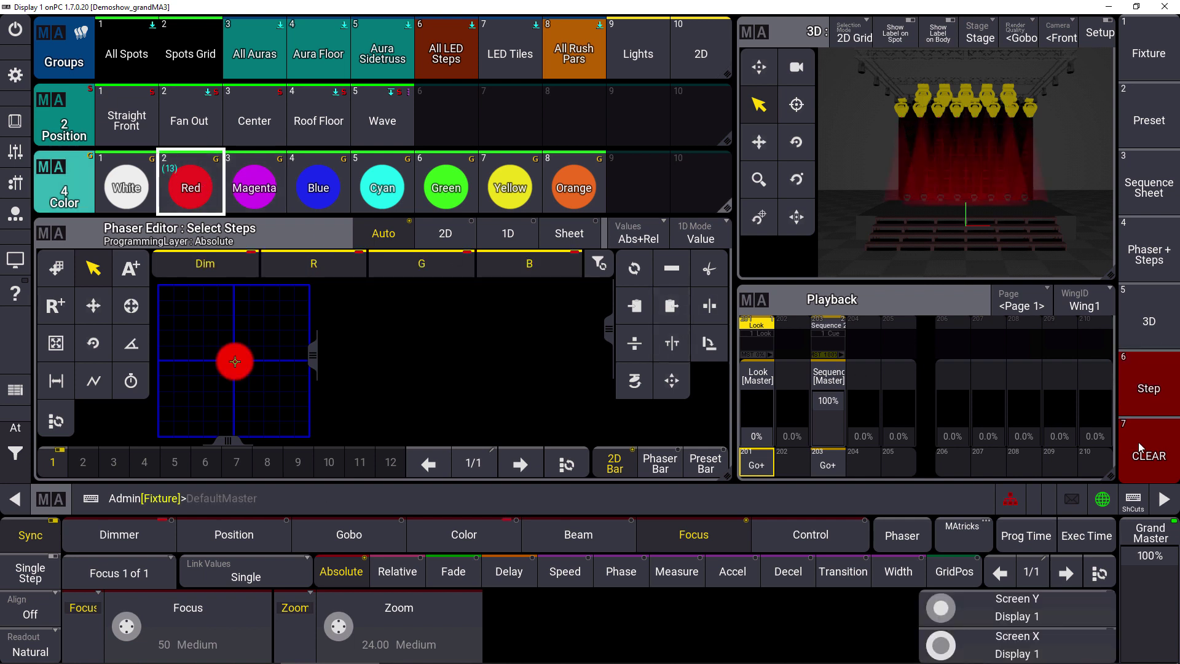
{"action": "left_click", "coordinate": [254, 123]}
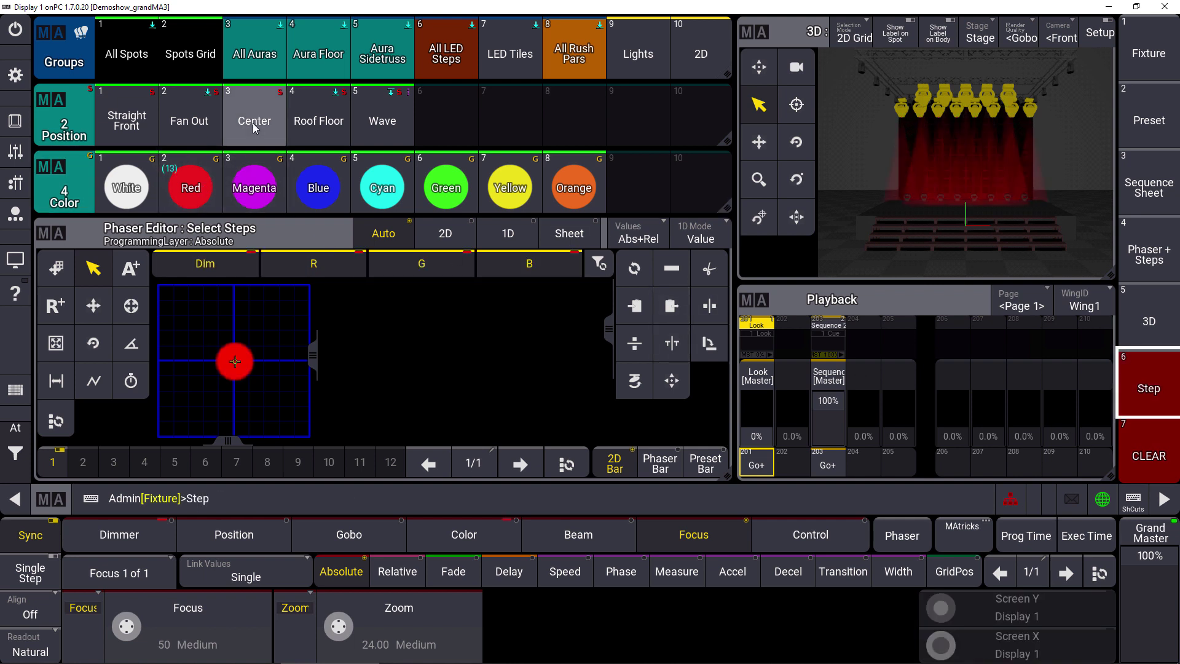
{"action": "left_click", "coordinate": [1138, 392]}
{"action": "left_click", "coordinate": [318, 188]}
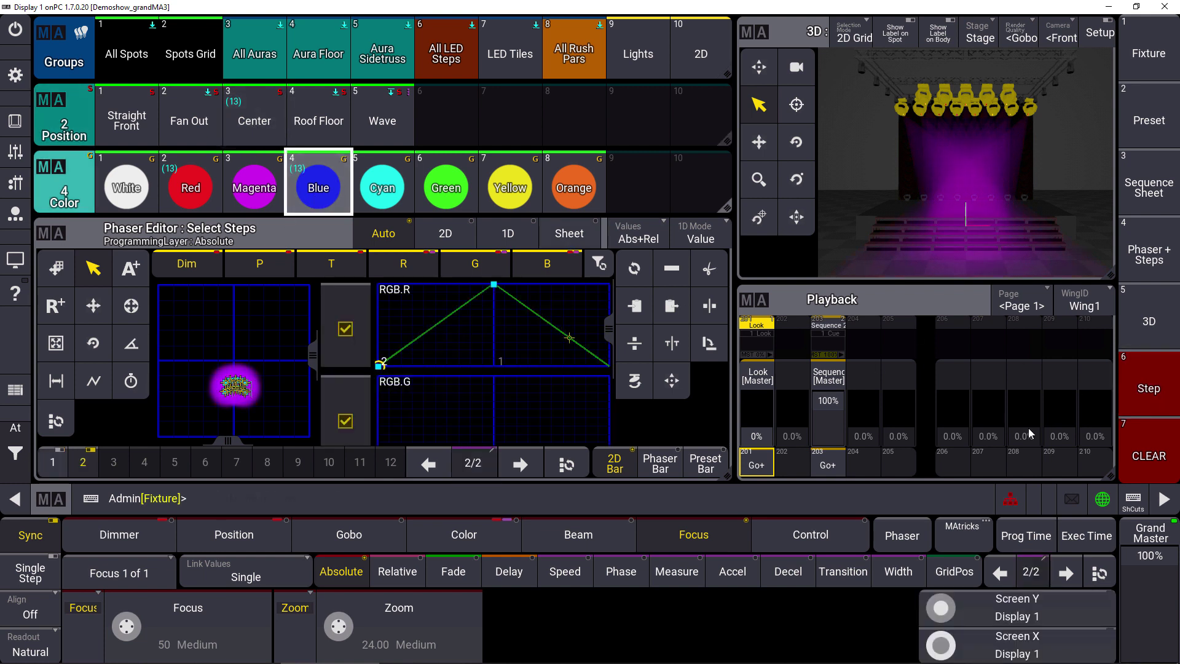
{"action": "left_click", "coordinate": [1161, 403]}
{"action": "left_click", "coordinate": [291, 106]}
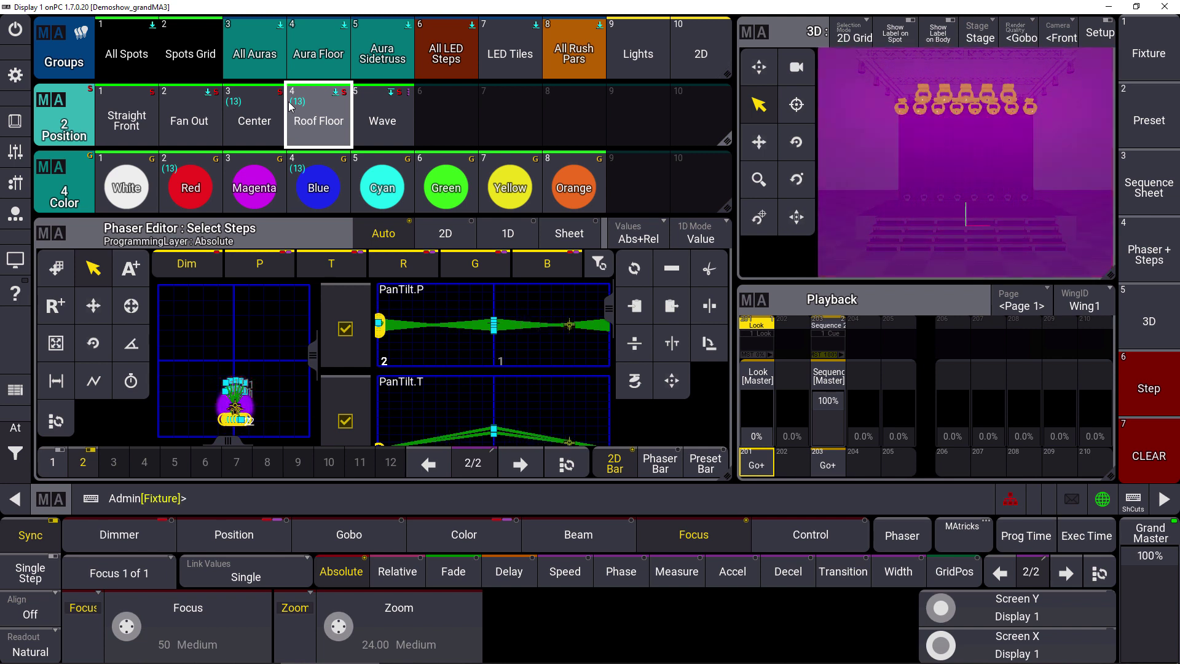
Clear the programmer, reselect Spots Grid and set it to full intensity
{"action": "left_click", "coordinate": [13, 465]}
{"action": "left_click", "coordinate": [78, 456]}
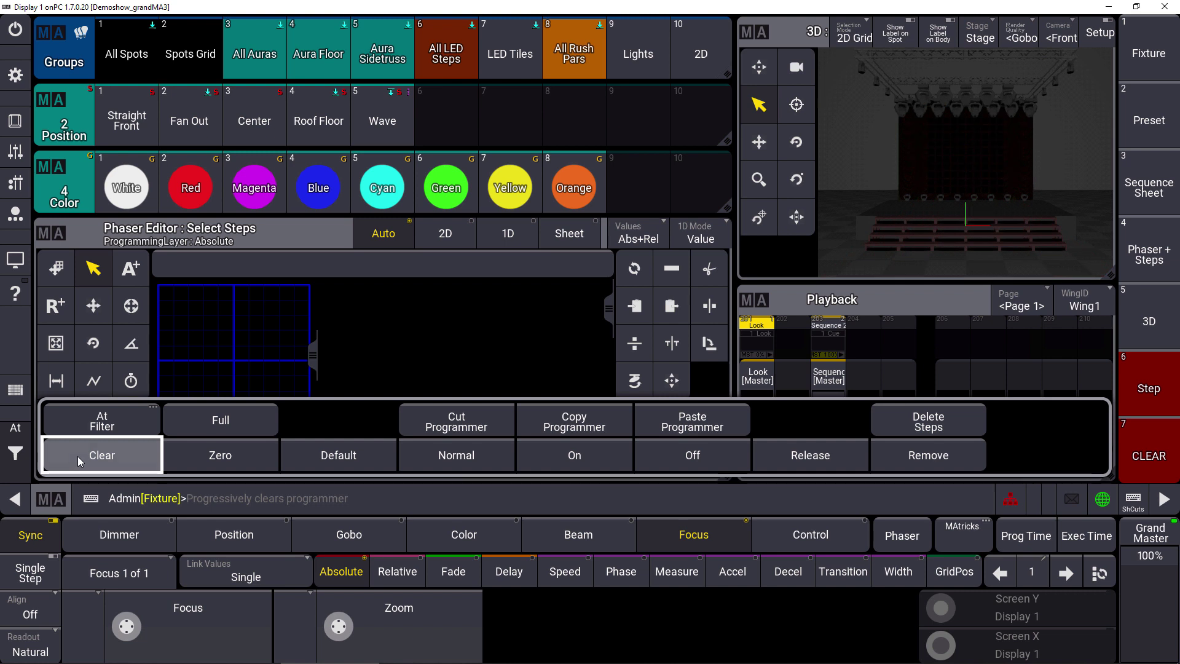
{"action": "left_click", "coordinate": [13, 453]}
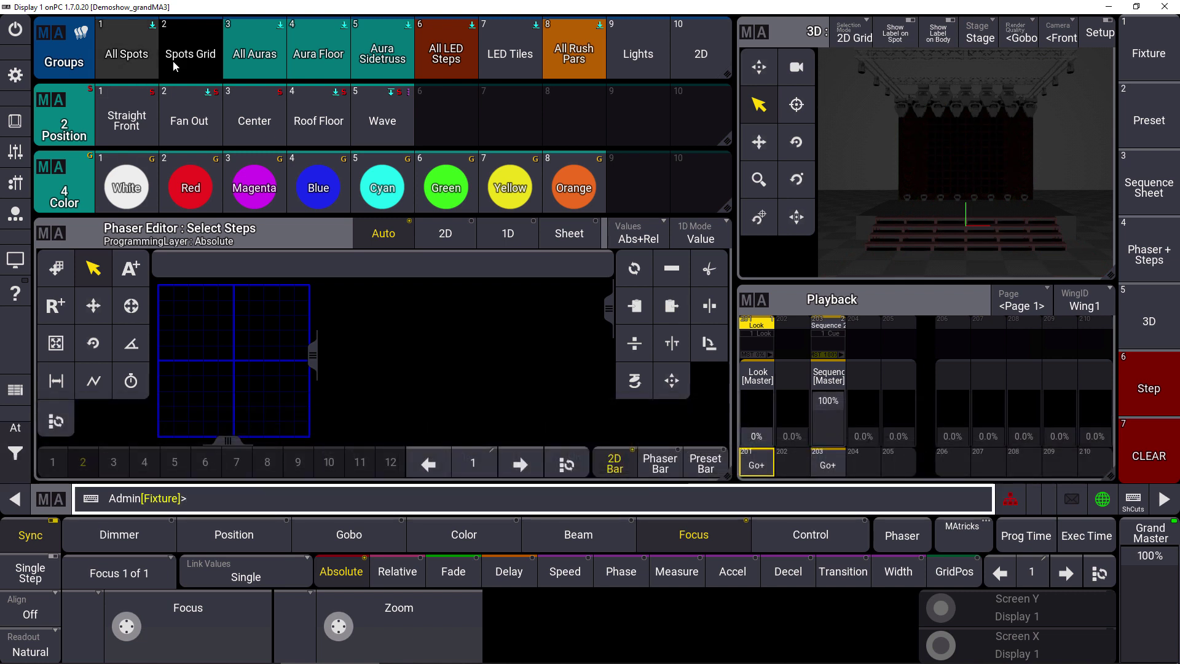
{"action": "left_click", "coordinate": [191, 55]}
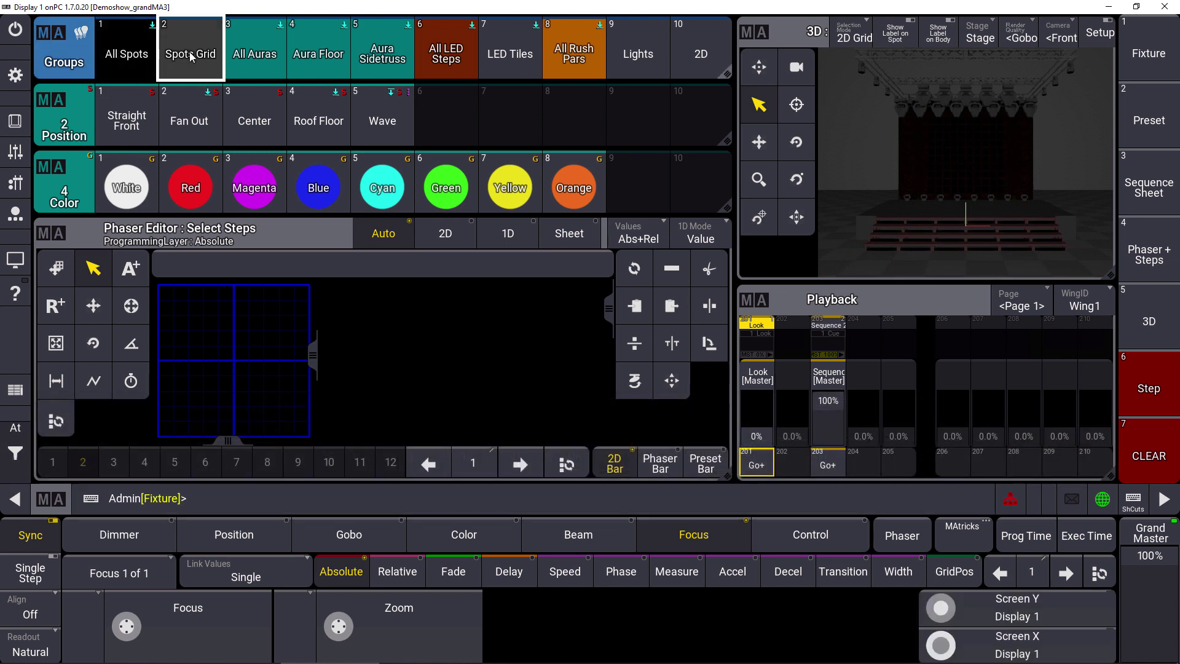
{"action": "left_click", "coordinate": [17, 452]}
{"action": "left_click", "coordinate": [178, 407]}
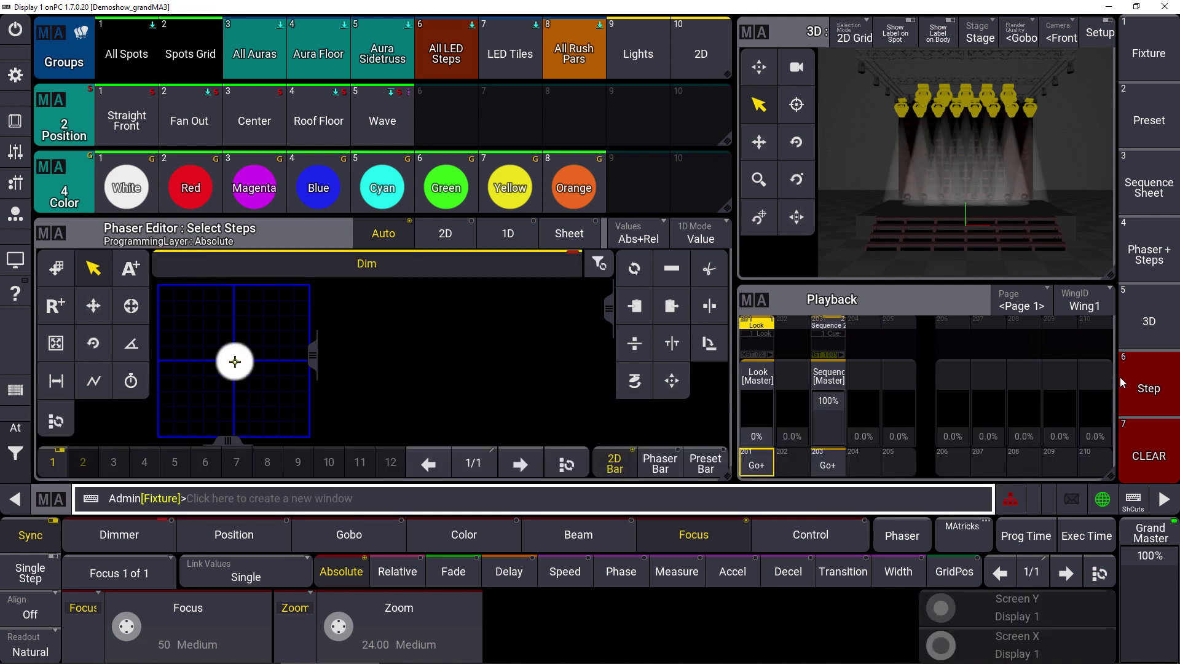
Store three phaser steps: red, then blue, then green
{"action": "left_click", "coordinate": [1145, 387]}
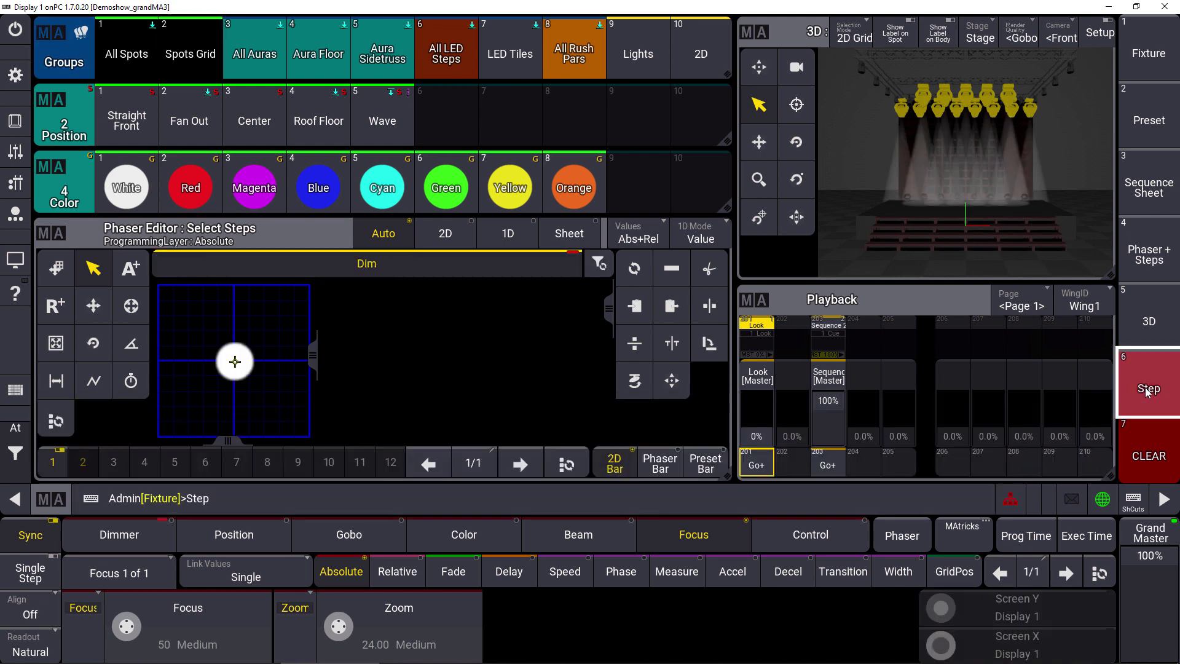
{"action": "left_click", "coordinate": [190, 187]}
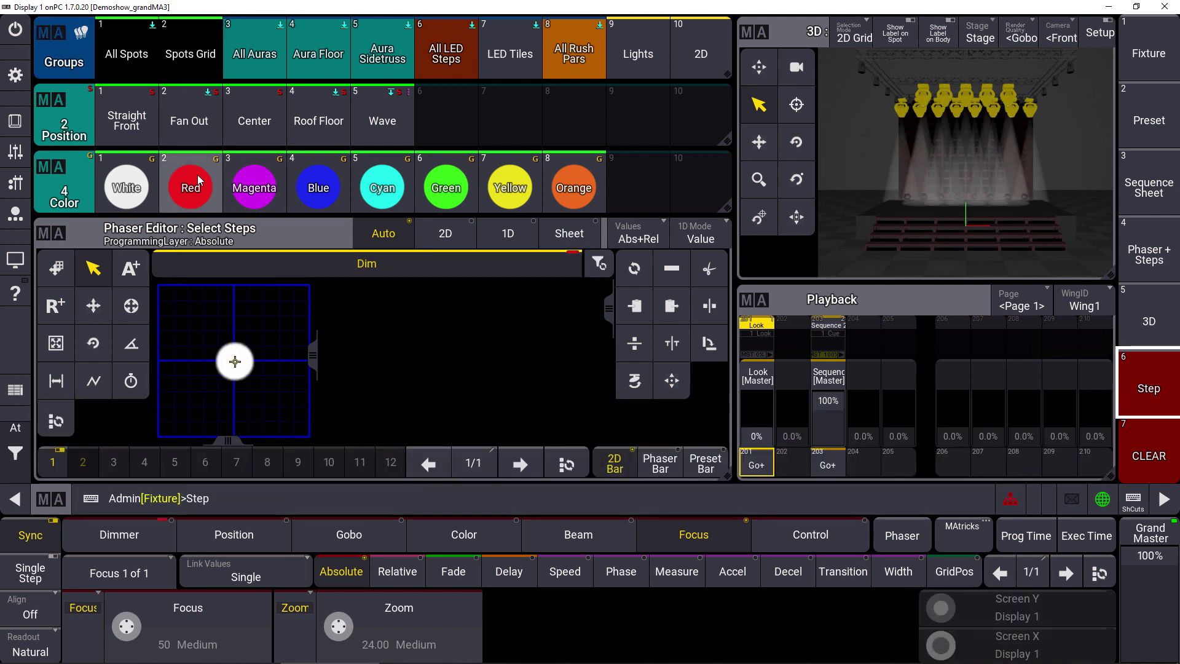
{"action": "left_click", "coordinate": [1148, 387]}
{"action": "left_click", "coordinate": [319, 188]}
{"action": "left_click", "coordinate": [1149, 381]}
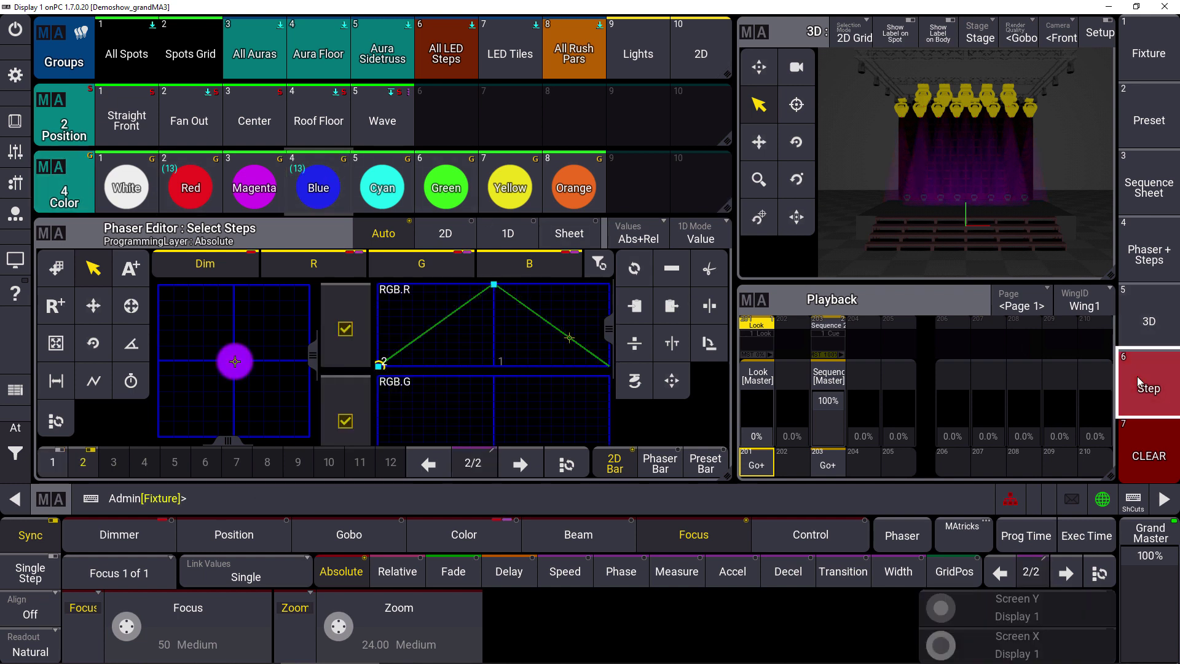
{"action": "left_click", "coordinate": [423, 166]}
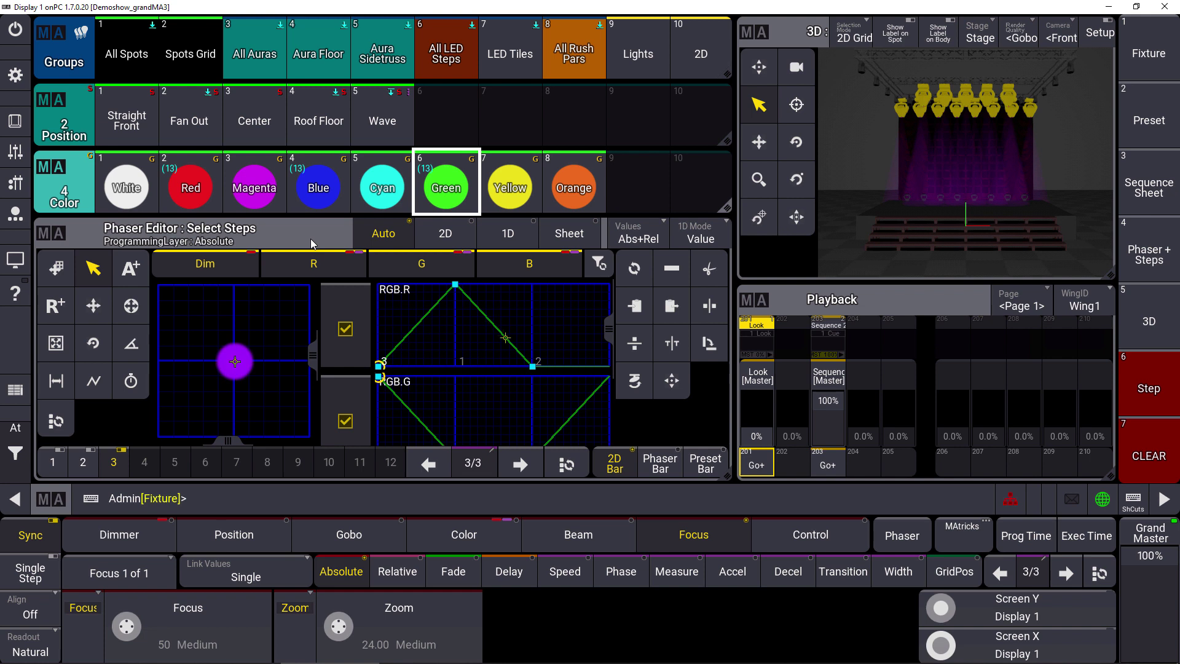
Switch the Phaser Editor to Sheet view listing each step's Red, Blue and Green values
{"action": "left_click", "coordinate": [569, 238]}
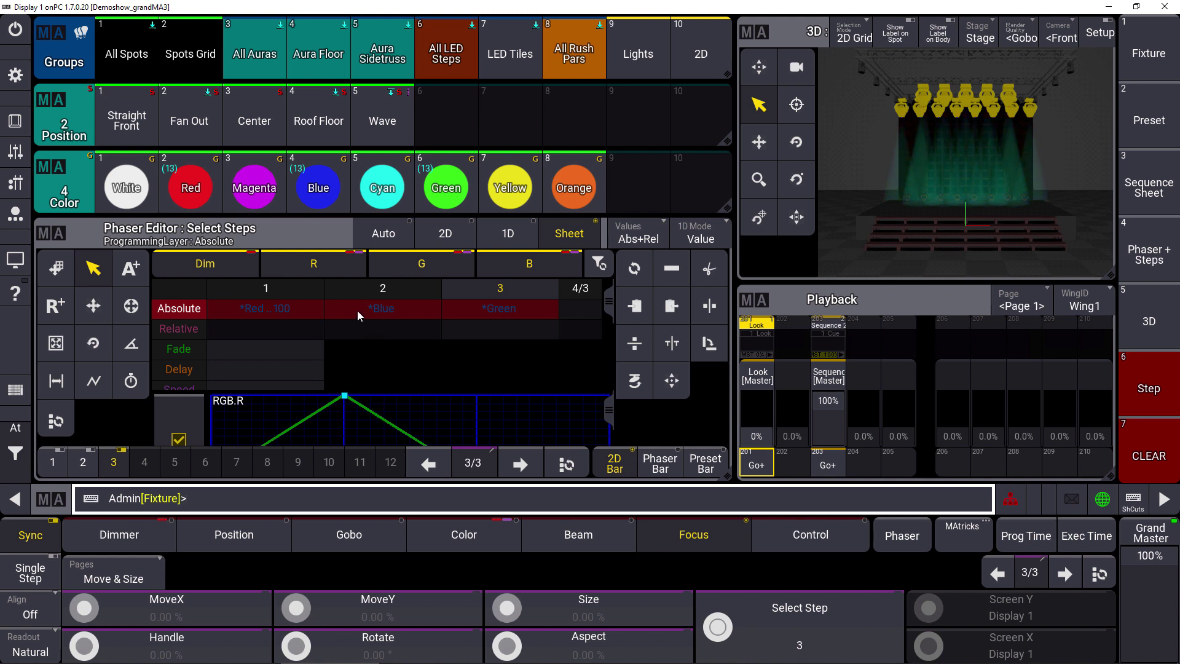
Go back to step 2 and set its colour transition to 20%
{"action": "left_click", "coordinate": [996, 573]}
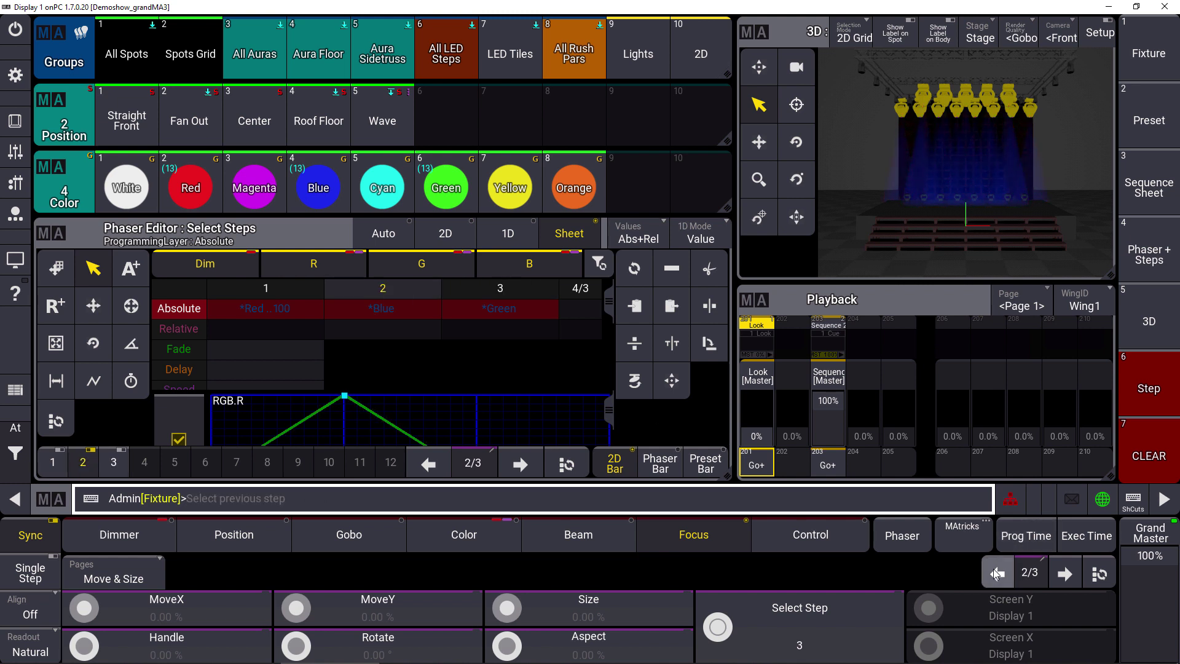
{"action": "left_click", "coordinate": [484, 546]}
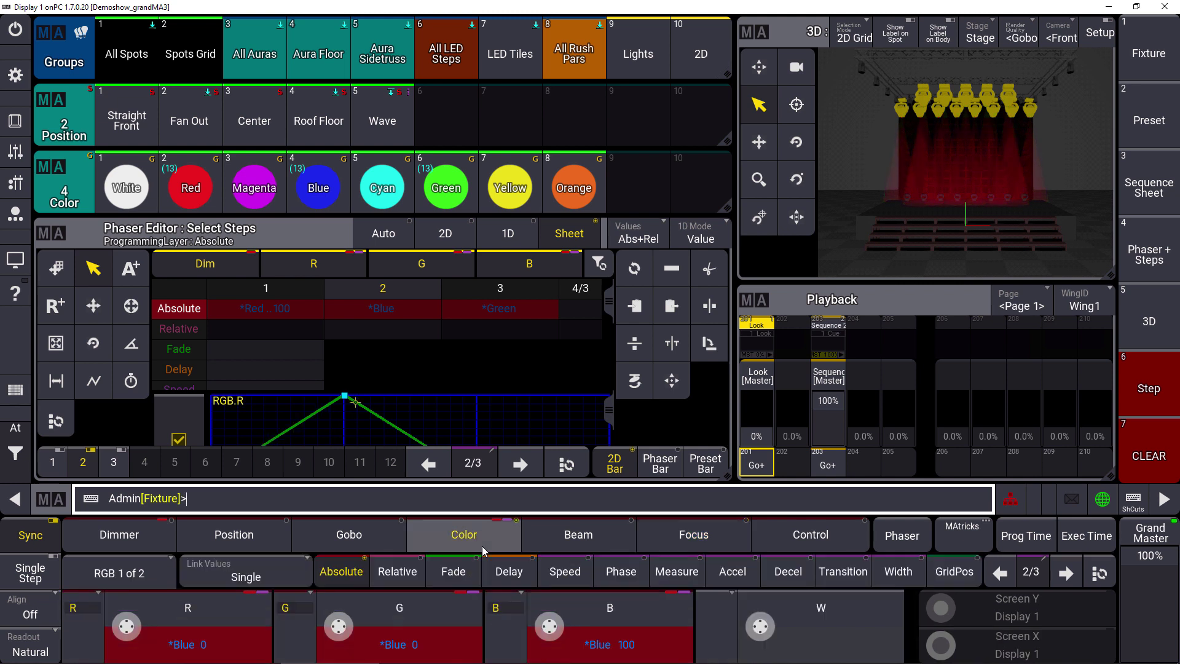
{"action": "left_click", "coordinate": [841, 572]}
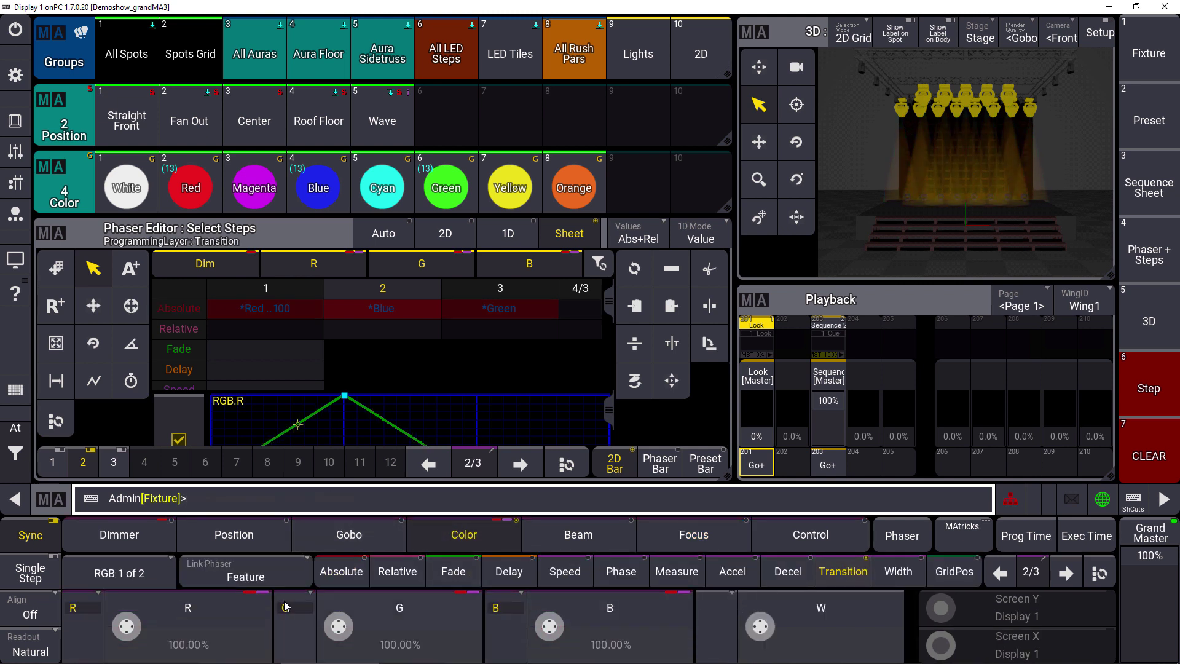
{"action": "left_click", "coordinate": [201, 634]}
{"action": "left_click", "coordinate": [324, 365]}
{"action": "left_click", "coordinate": [279, 413]}
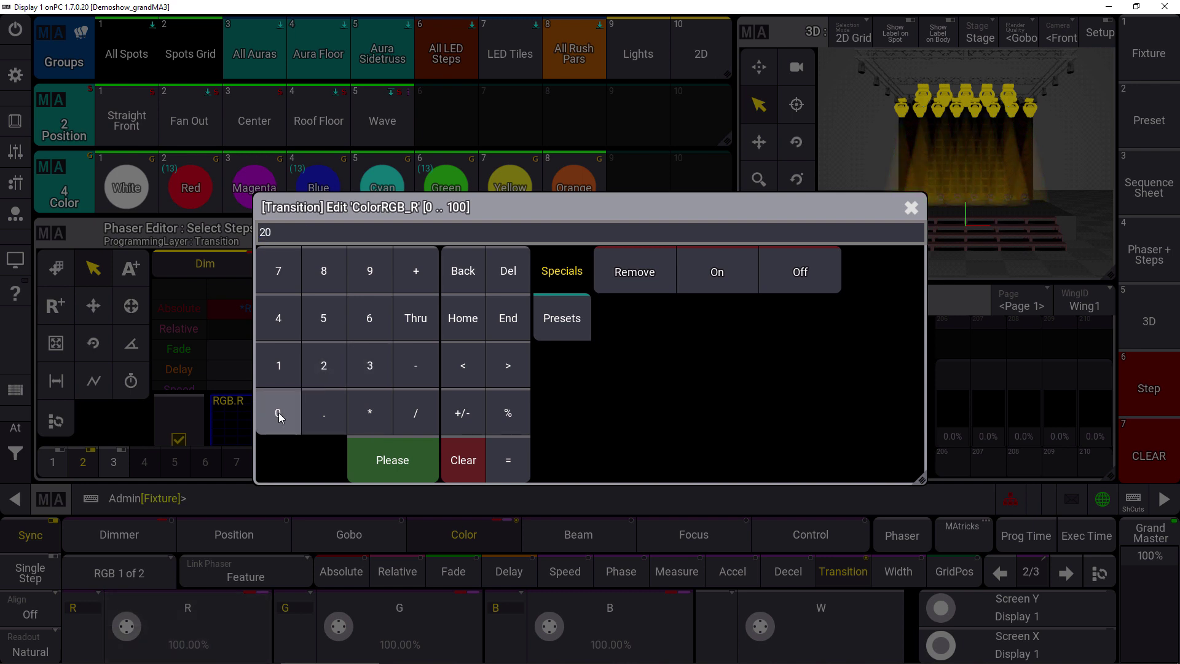
{"action": "left_click", "coordinate": [391, 462]}
Set step 2's colour width to 20% on the Width layer
{"action": "left_click", "coordinate": [900, 571]}
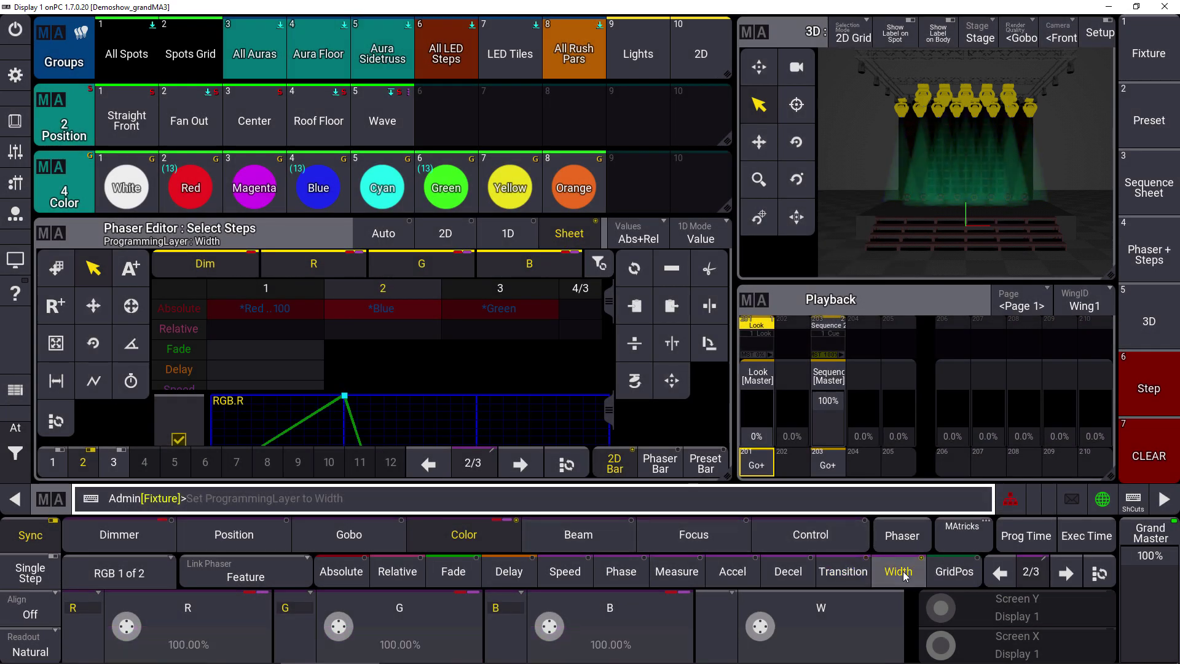
{"action": "left_click", "coordinate": [213, 633]}
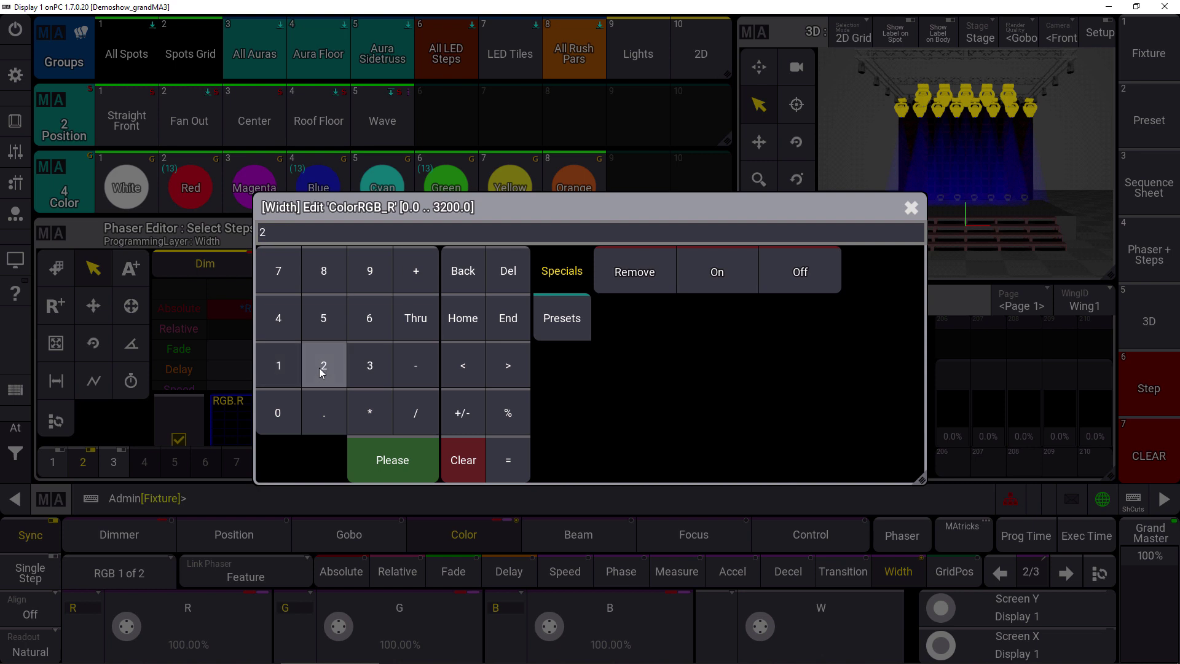
{"action": "left_click", "coordinate": [283, 413]}
{"action": "left_click", "coordinate": [377, 450]}
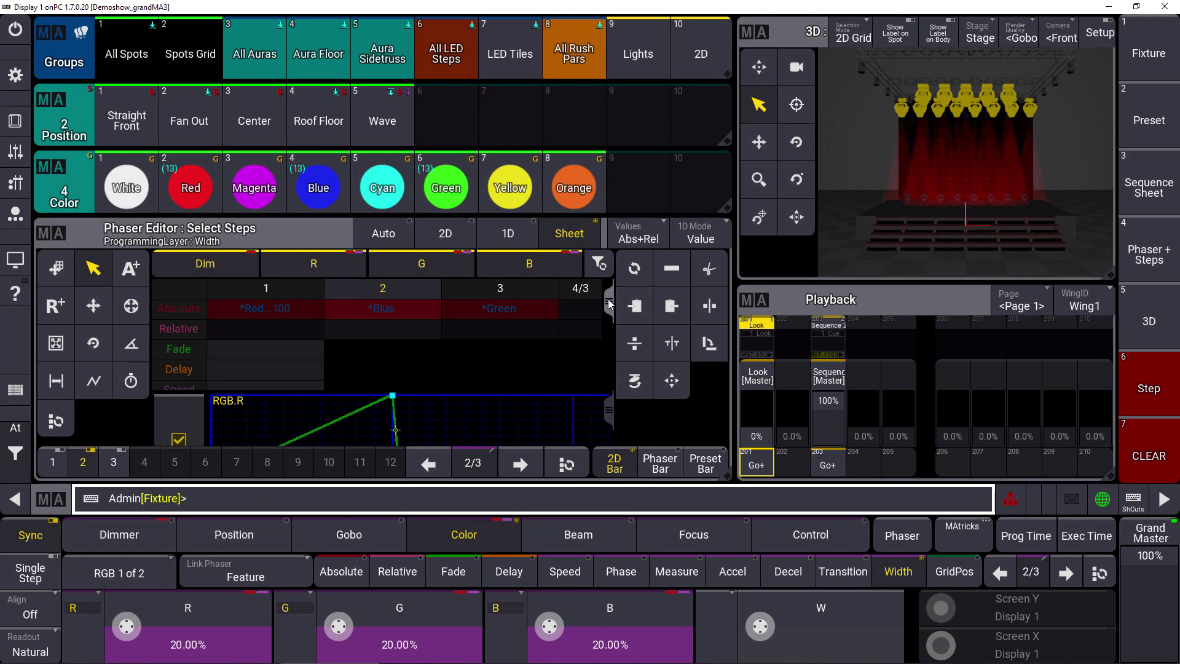
{"action": "mouse_move", "coordinate": [608, 302]}
{"action": "left_mouse_down"}
{"action": "mouse_move", "coordinate": [607, 314]}
{"action": "mouse_move", "coordinate": [609, 283]}
{"action": "left_mouse_up"}
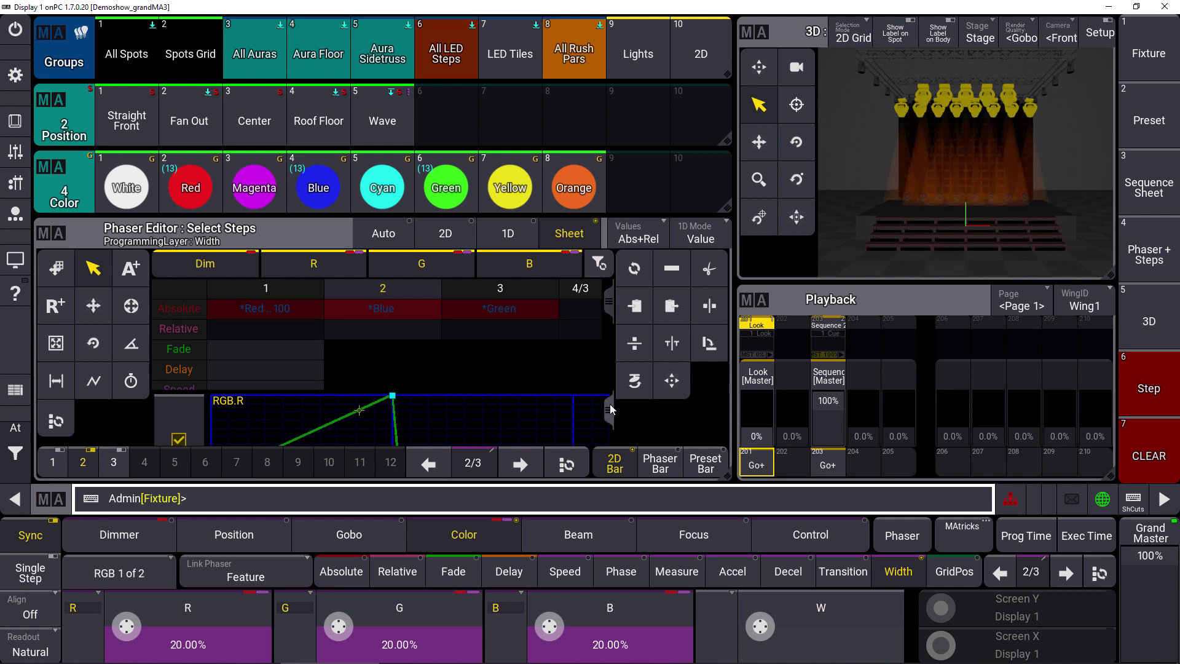
{"action": "scroll", "coordinate": [611, 413], "scroll_direction": "down", "scroll_amount": 2}
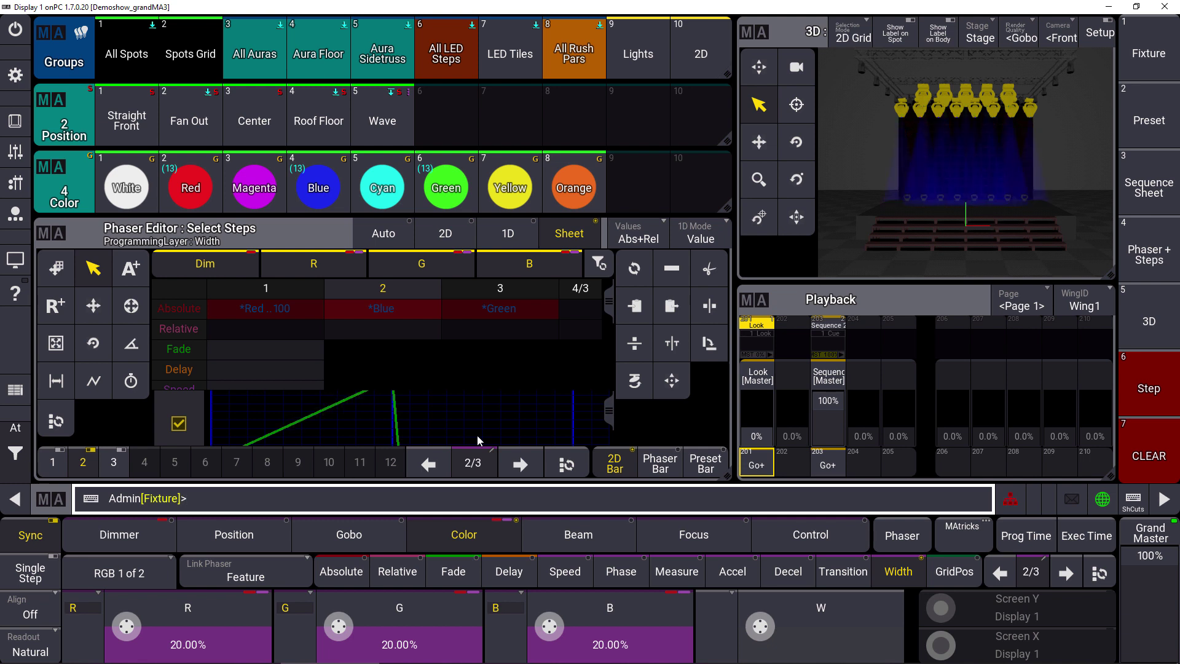
On the Measure layer, set step 2's colour measure to 1
{"action": "left_click", "coordinate": [676, 576]}
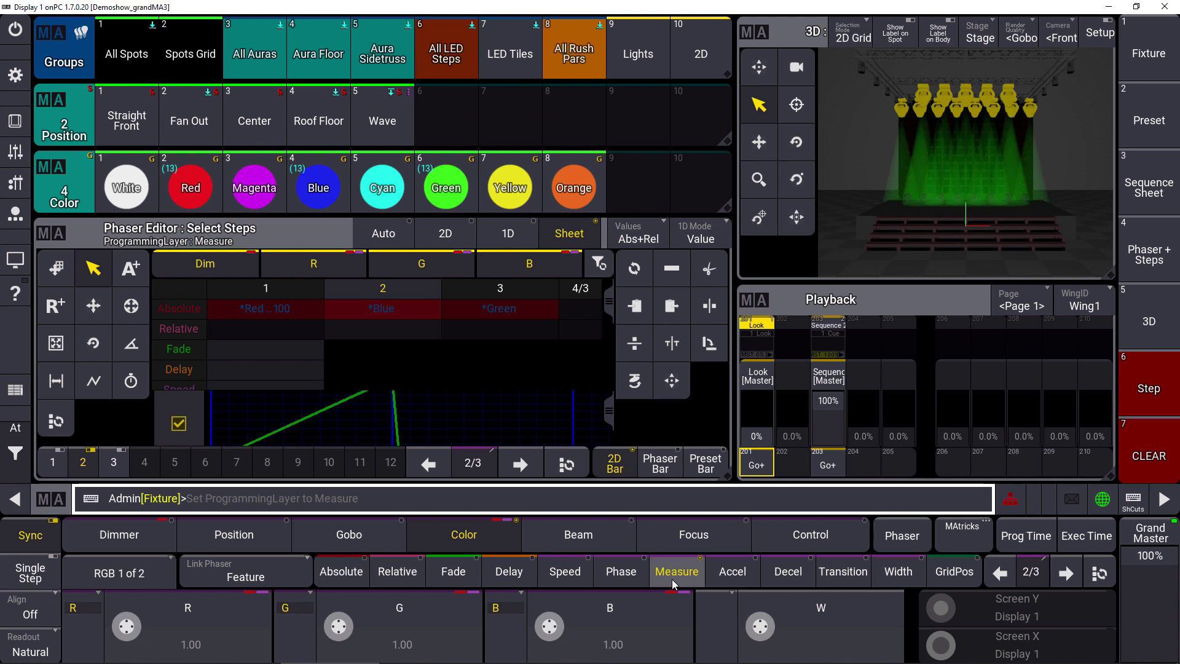
{"action": "left_click", "coordinate": [215, 635]}
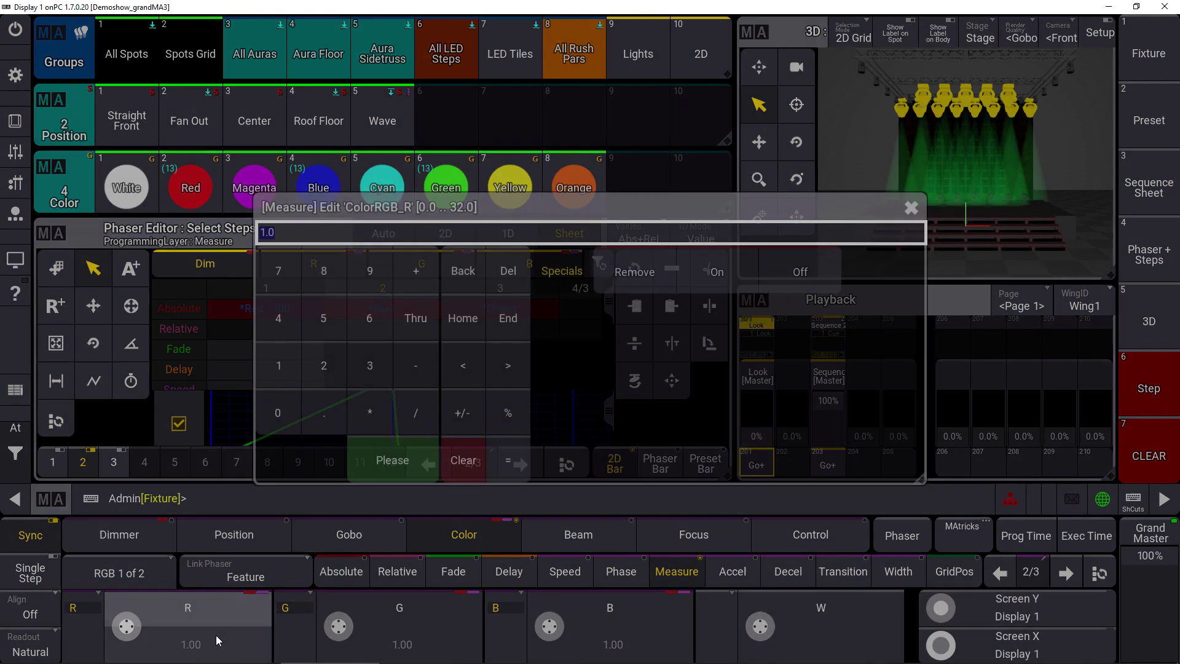
{"action": "left_click", "coordinate": [293, 364]}
{"action": "left_click", "coordinate": [375, 457]}
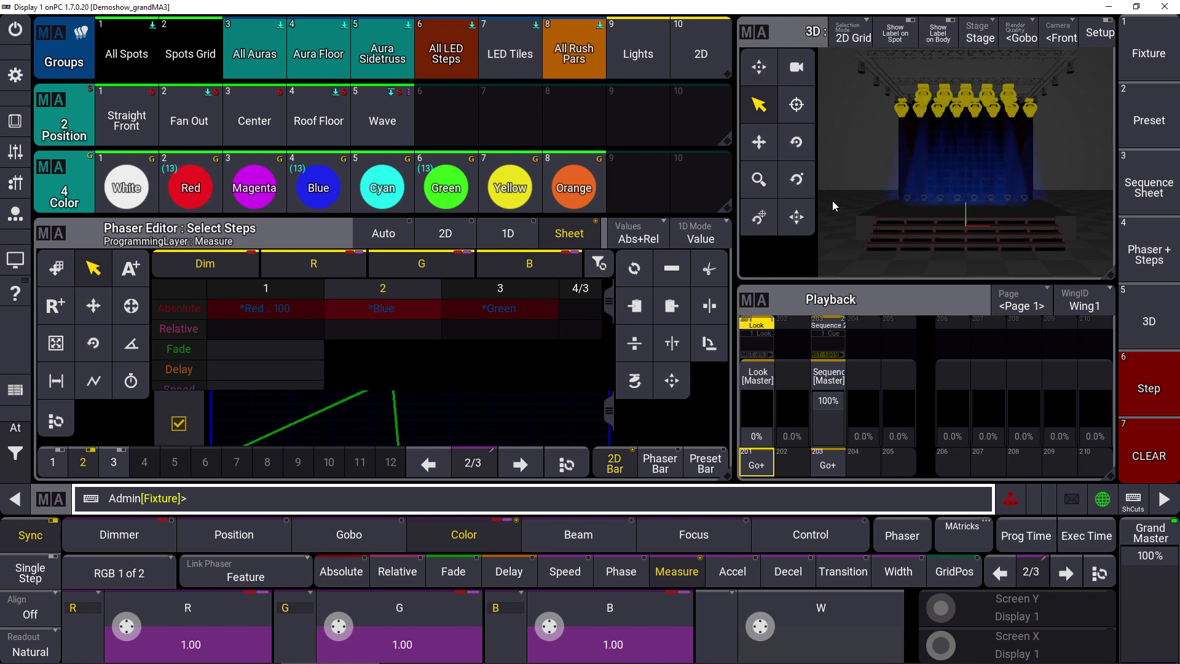
Raise step 2's colour measure from 1 to 4 for R, G and B
{"action": "left_click", "coordinate": [401, 642]}
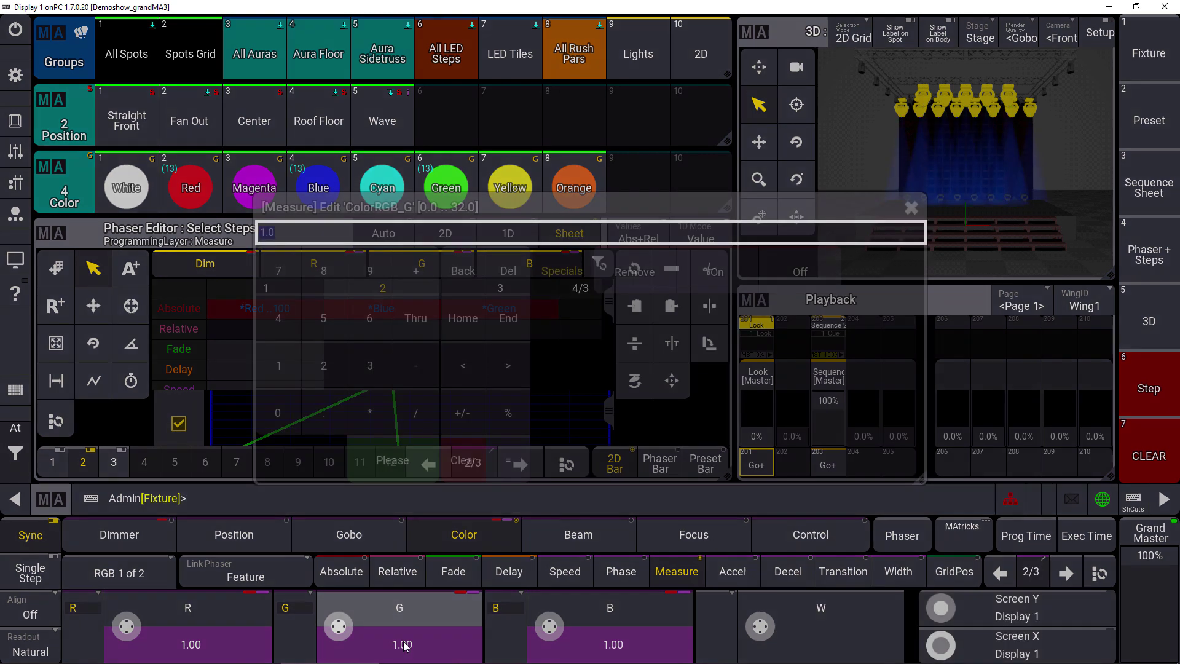
{"action": "left_click", "coordinate": [275, 306]}
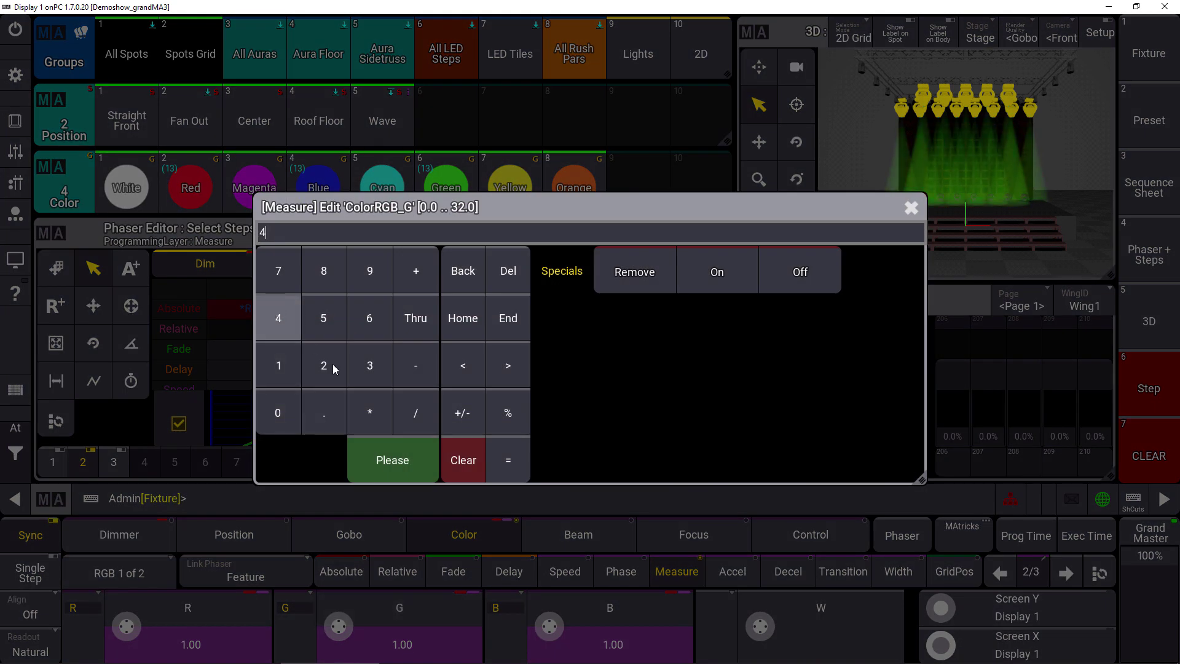
{"action": "left_click", "coordinate": [384, 455]}
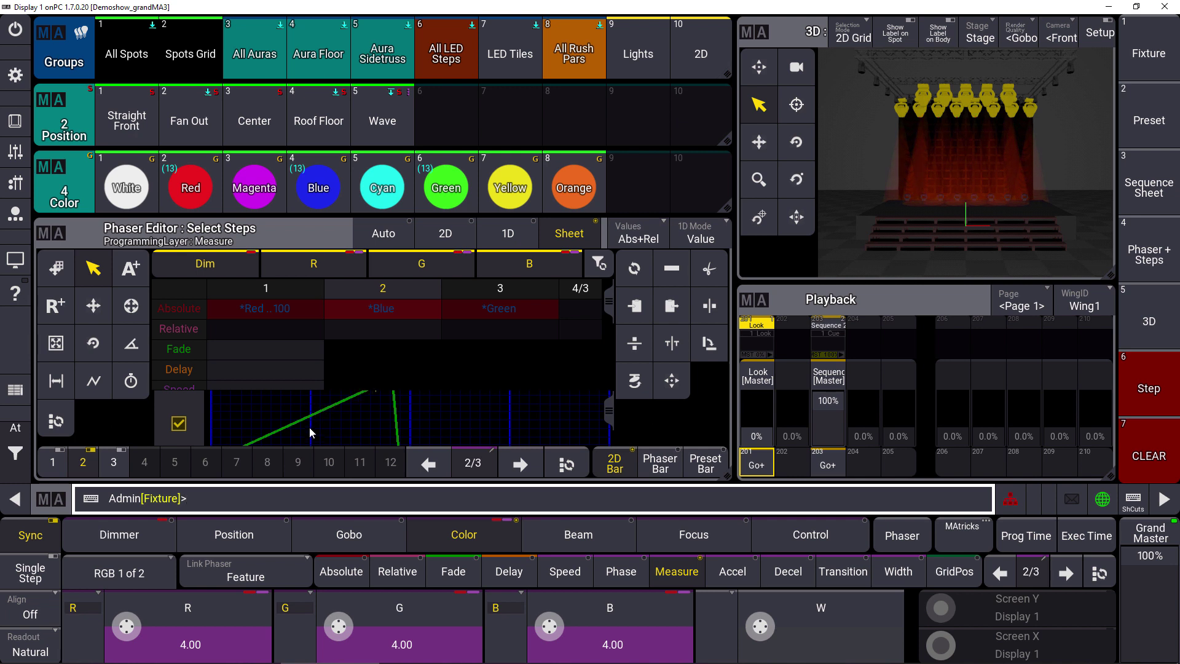